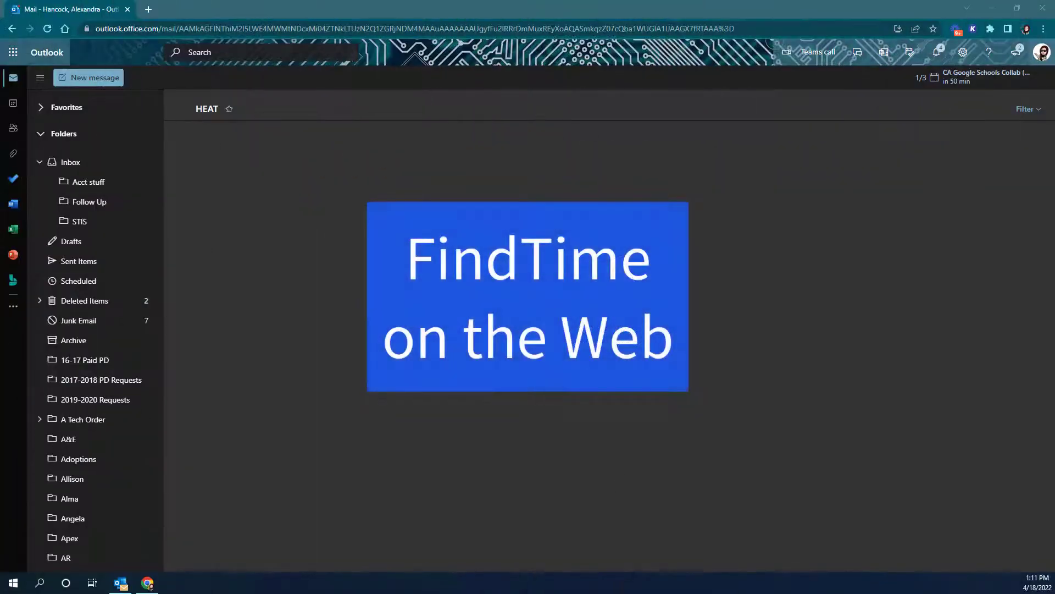
Start a new email and add two colleagues, found by typing 'gama', as recipients.
left_click(88, 78)
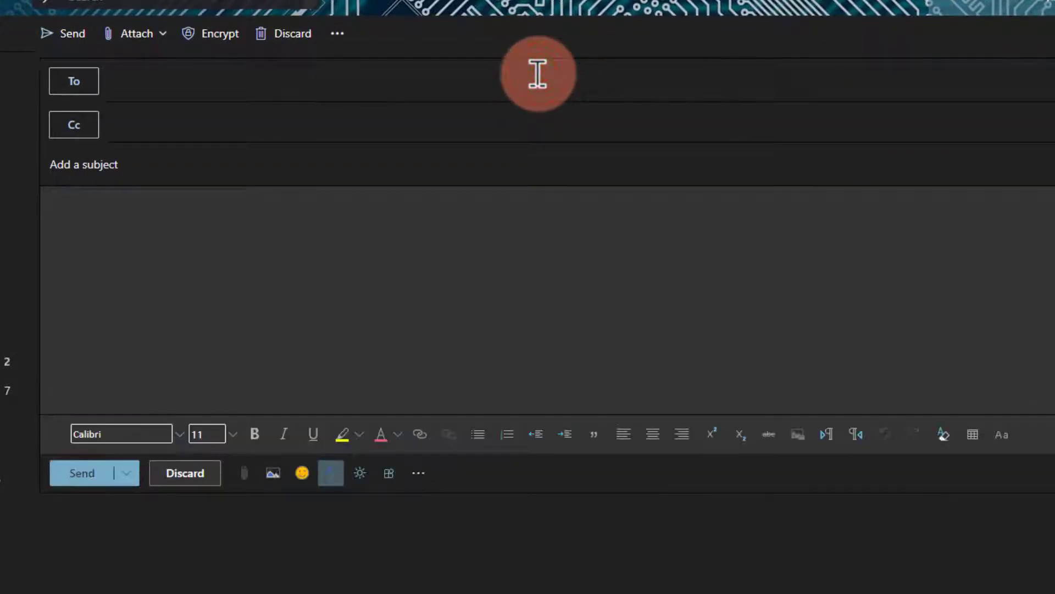
type("gama")
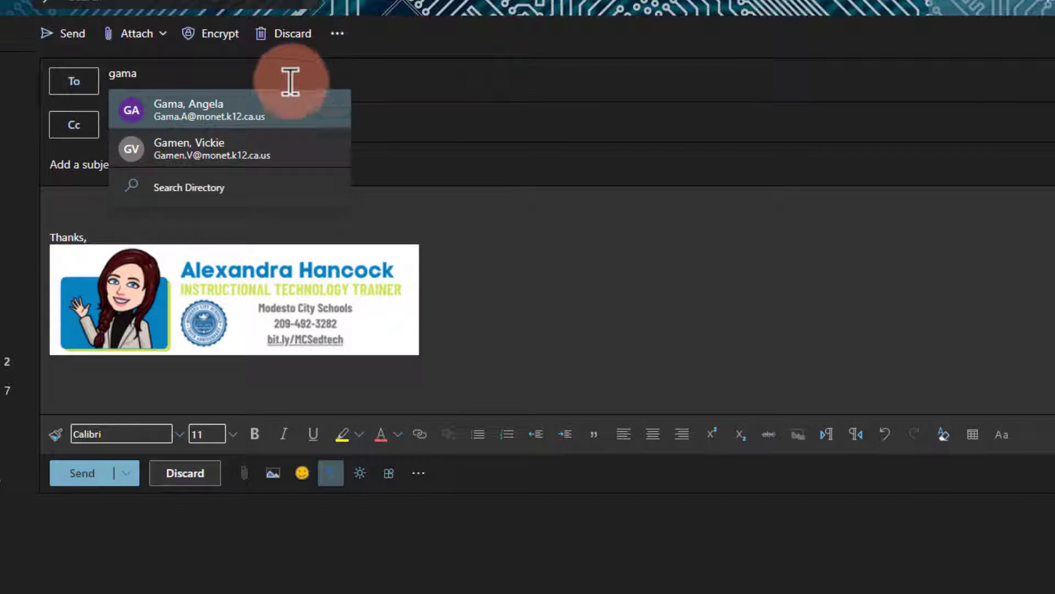
left_click(278, 110)
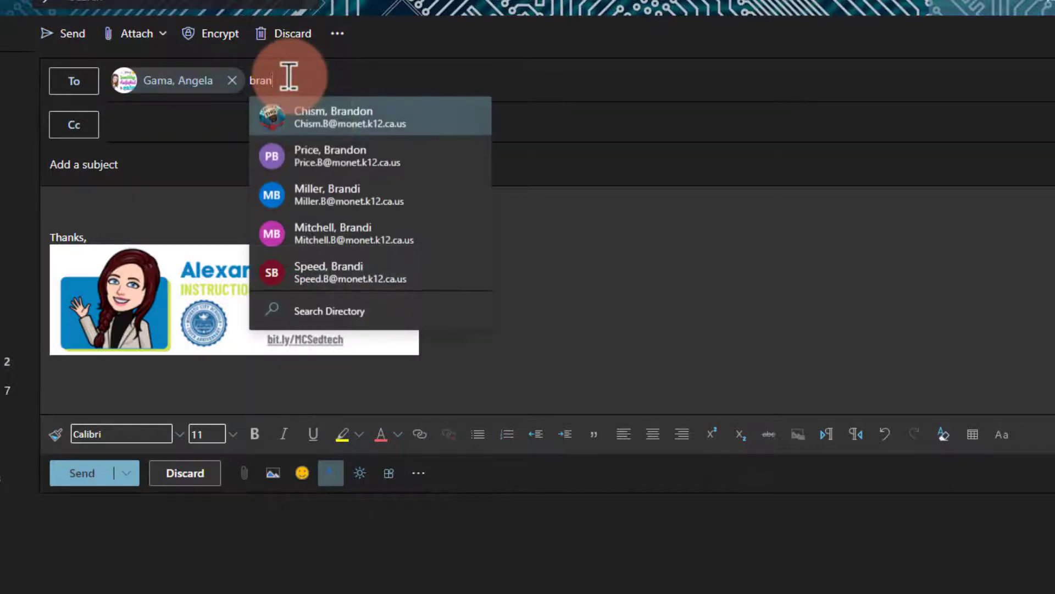
left_click(264, 136)
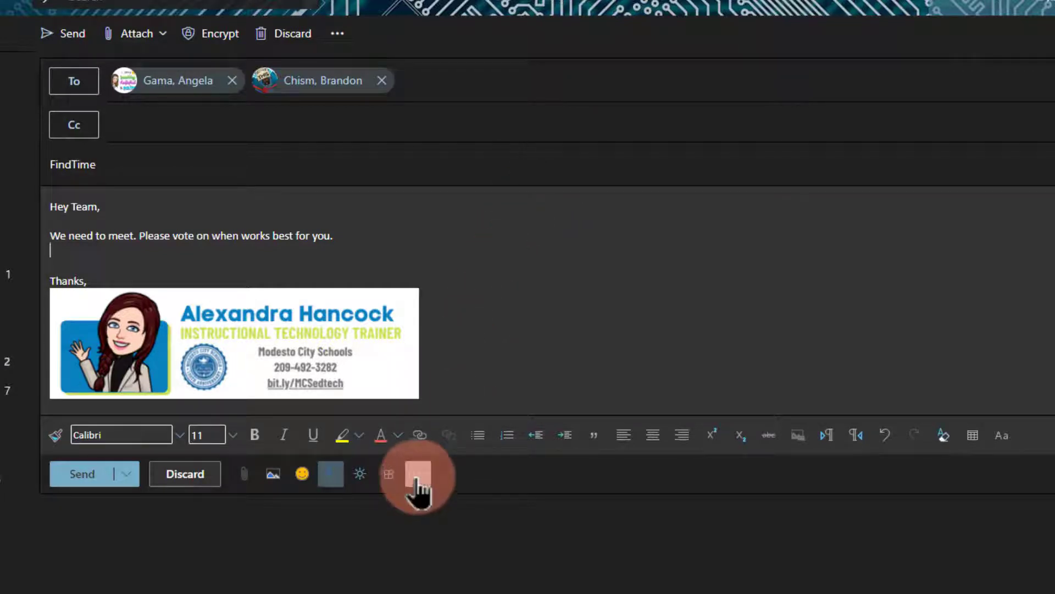
Launch the FindTime add-in and set the poll duration to 1 hour.
left_click(387, 473)
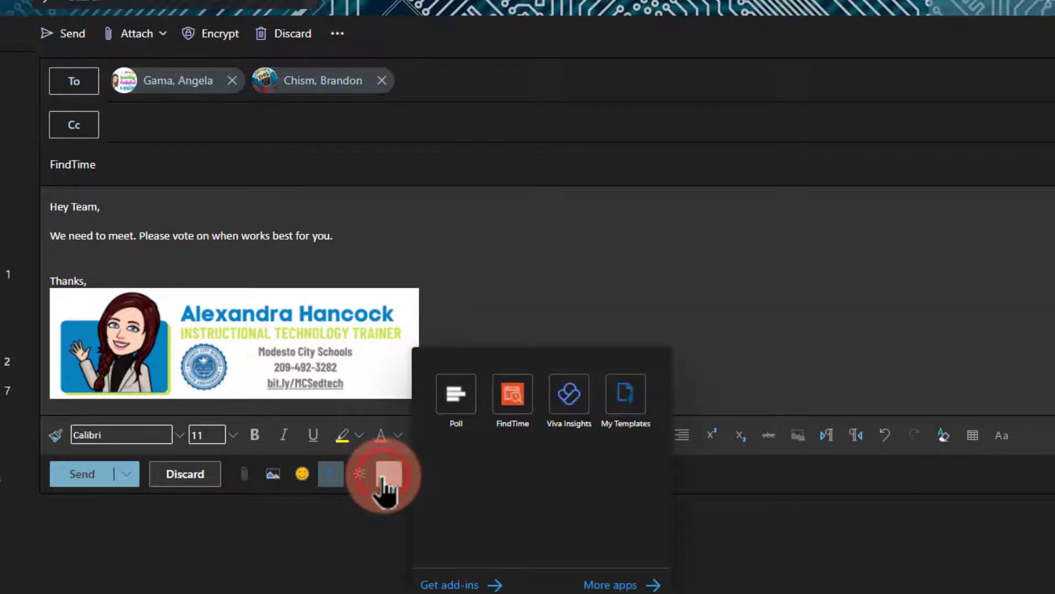
left_click(521, 392)
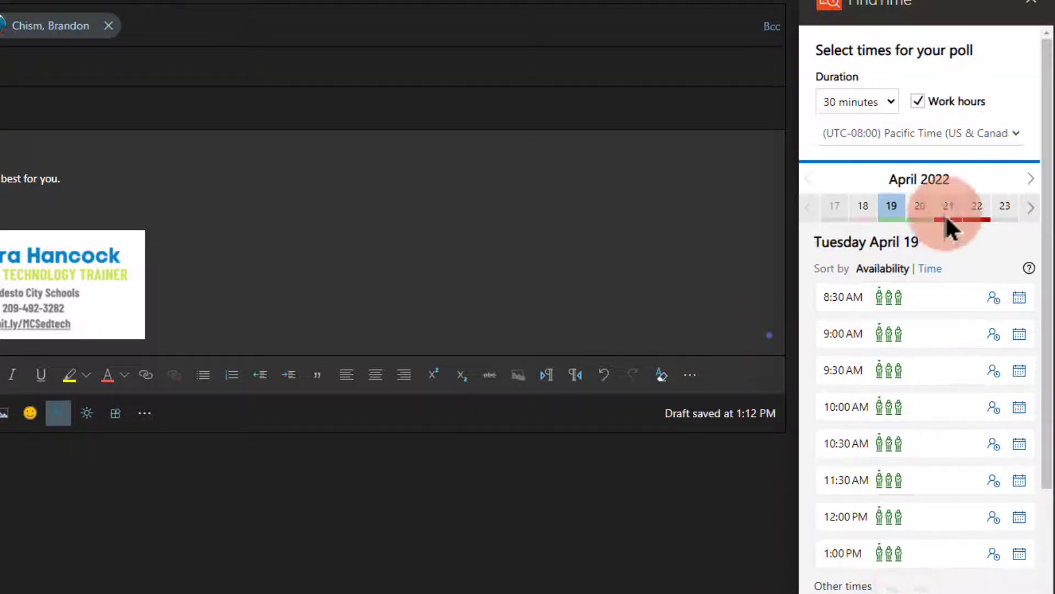
left_click(850, 97)
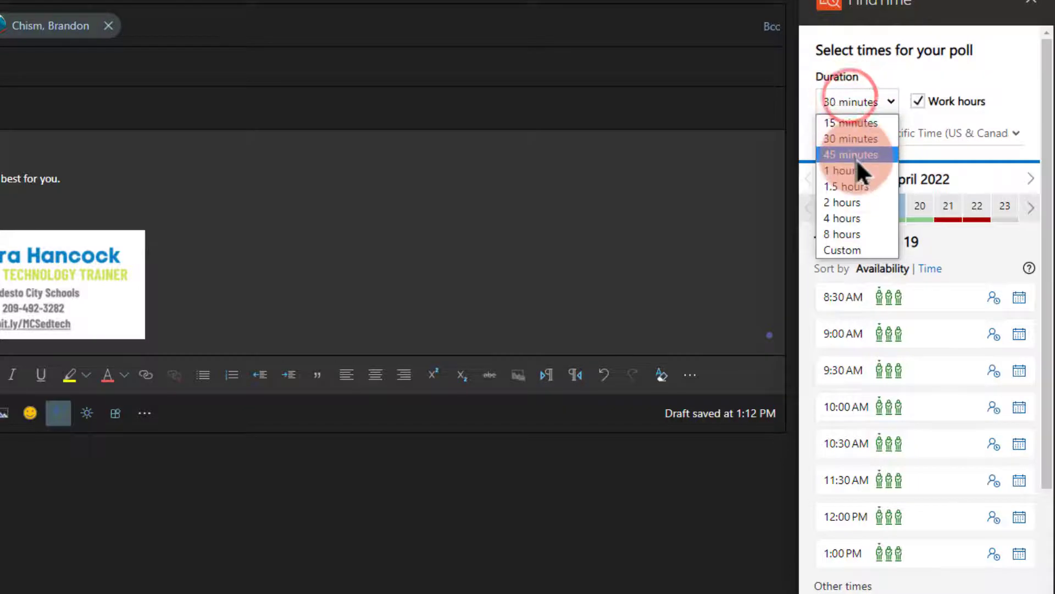
left_click(859, 176)
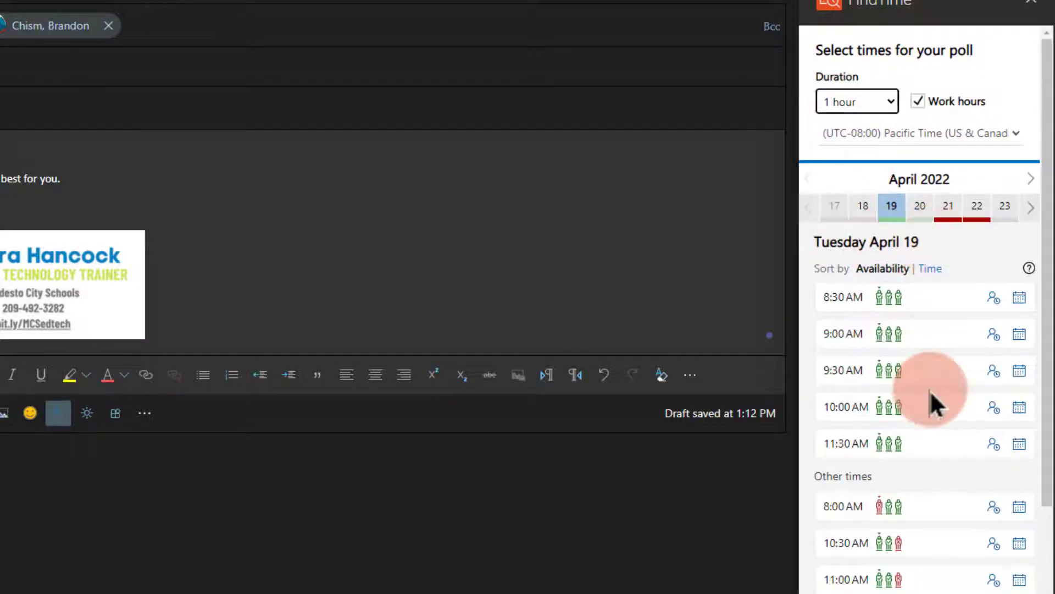
Offer 9:00 and 10:00 AM on April 19 and 10:00 AM on April 20.
left_click(890, 207)
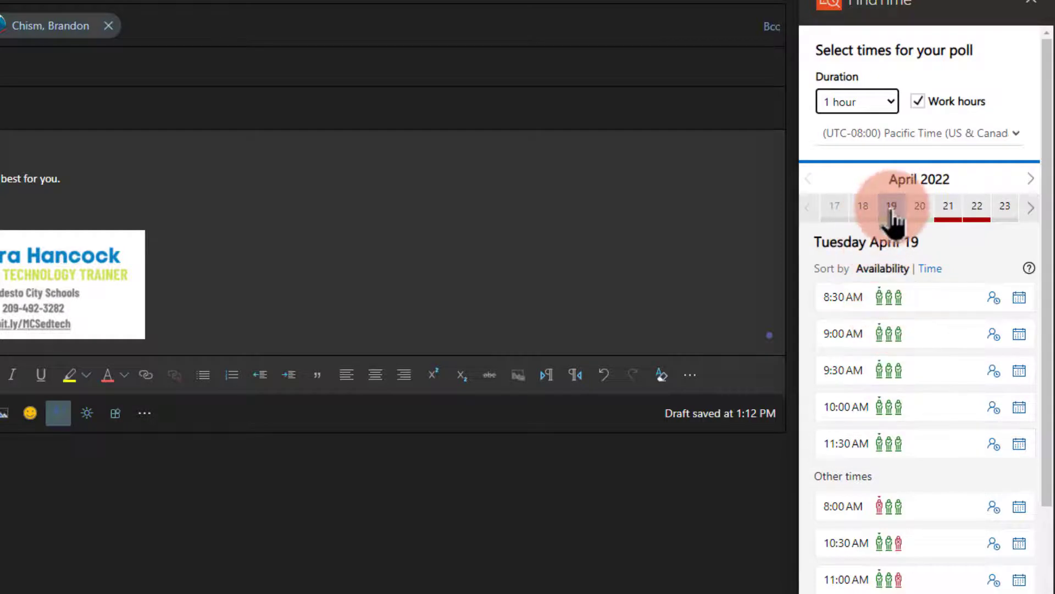
left_click(876, 334)
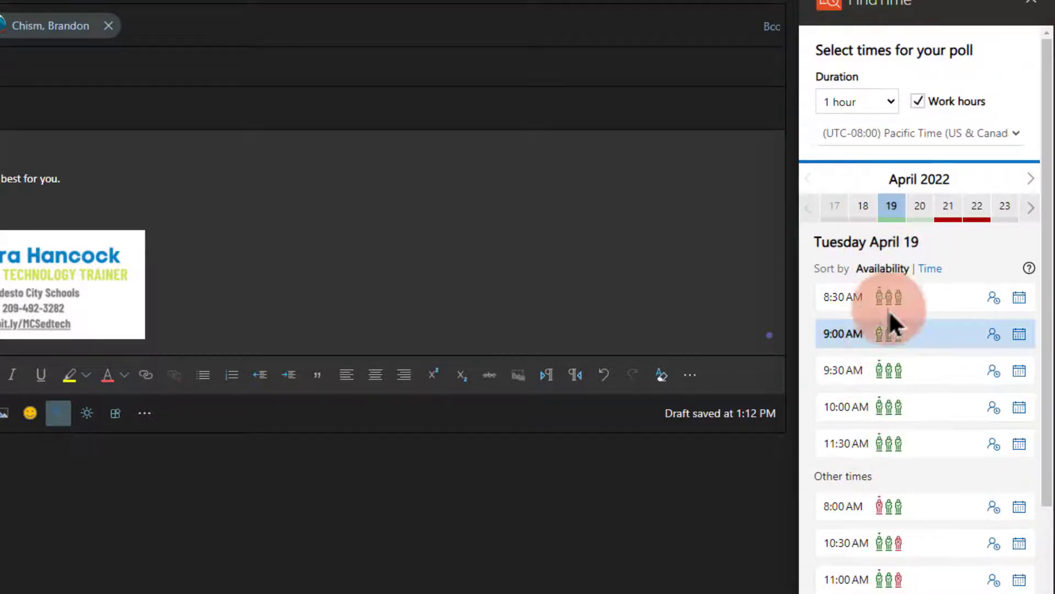
left_click(879, 408)
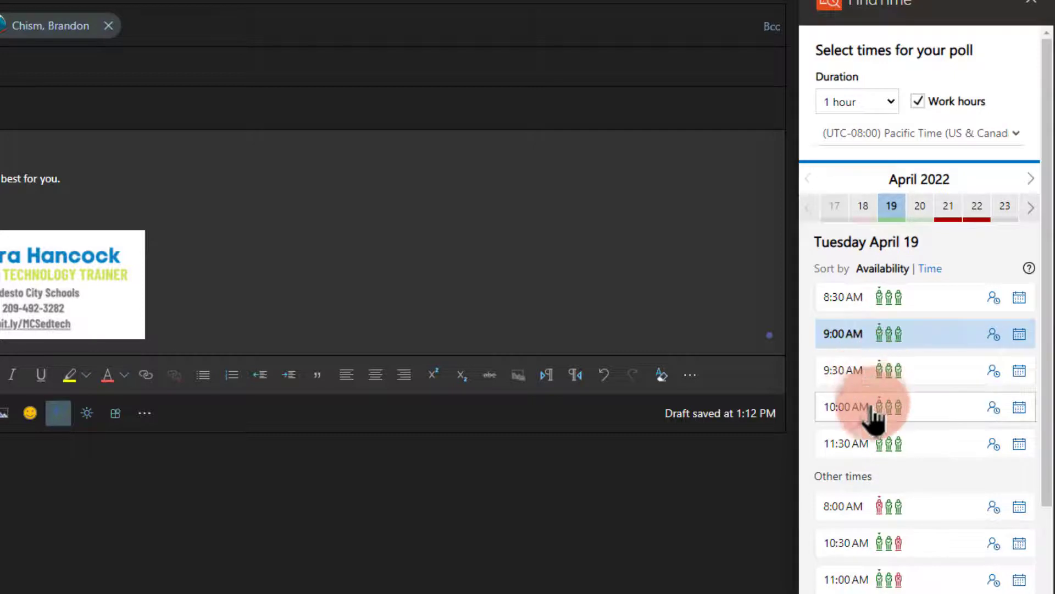
left_click(921, 206)
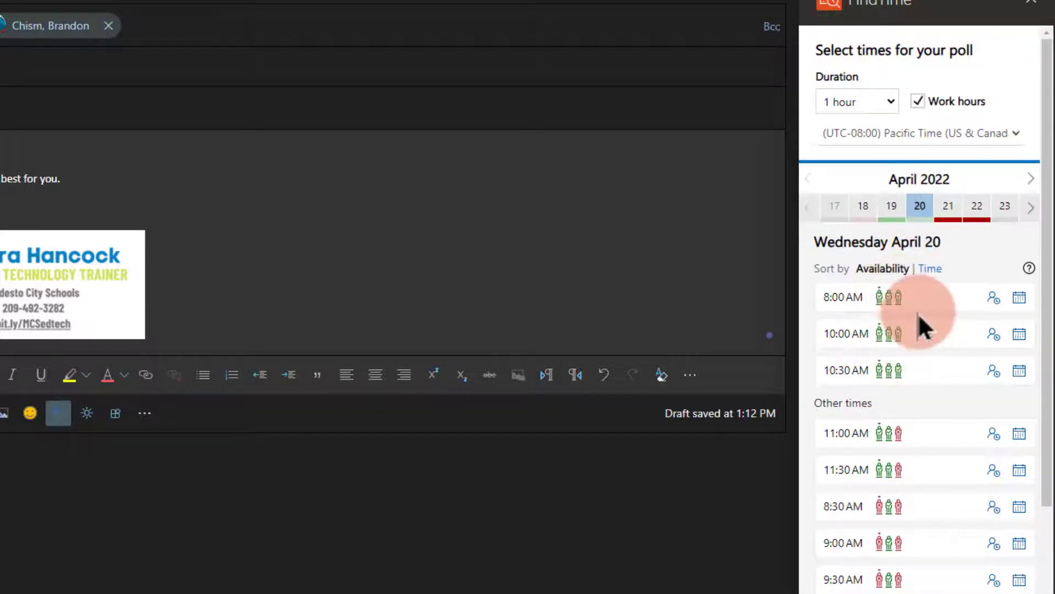
scroll(919, 313, "down", 2)
scroll(919, 319, "down", 2)
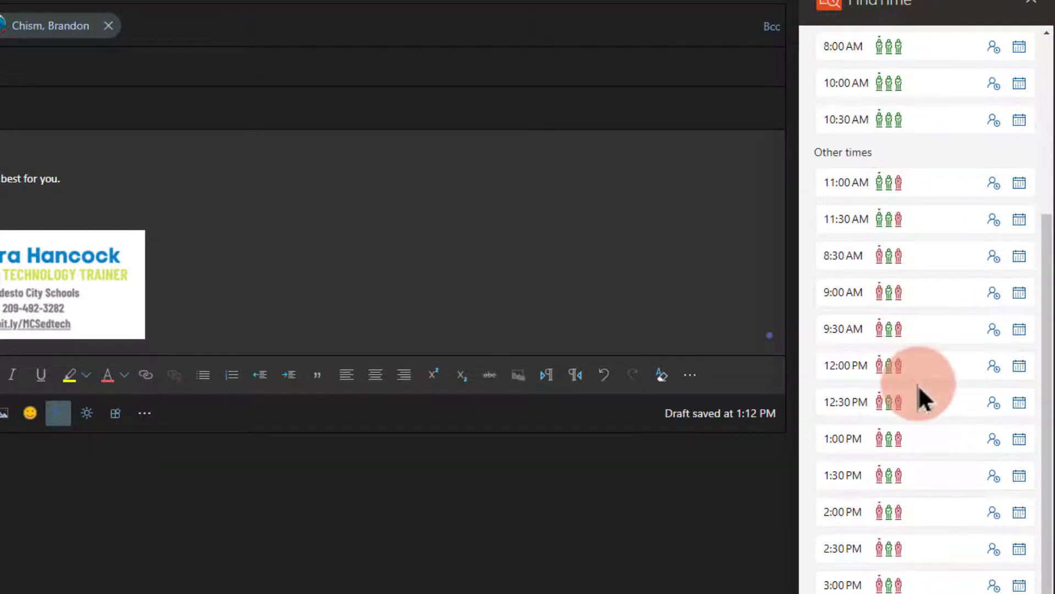
scroll(920, 566, "up", 4)
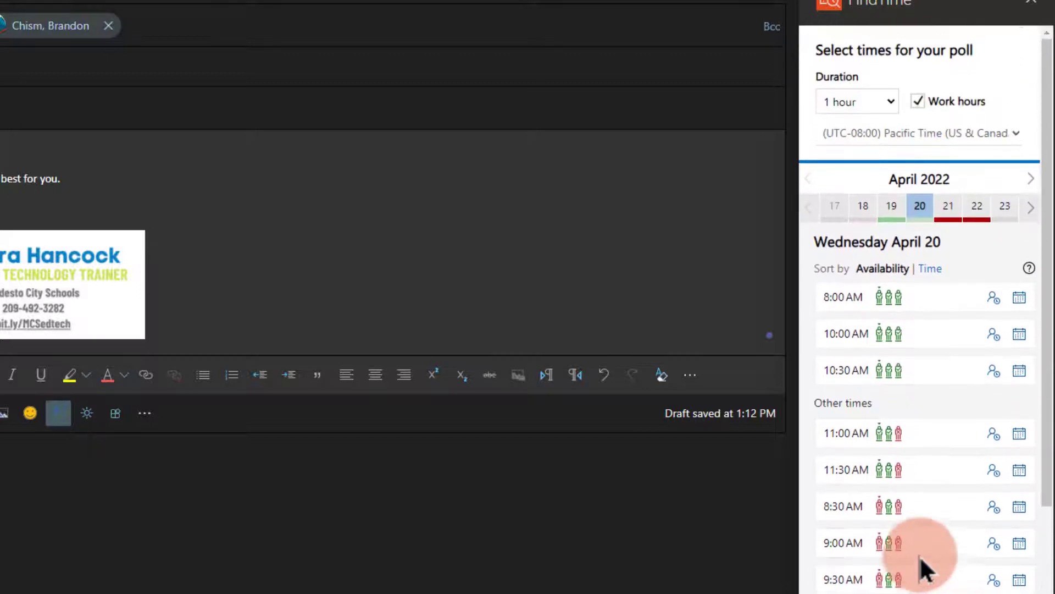
left_click(869, 335)
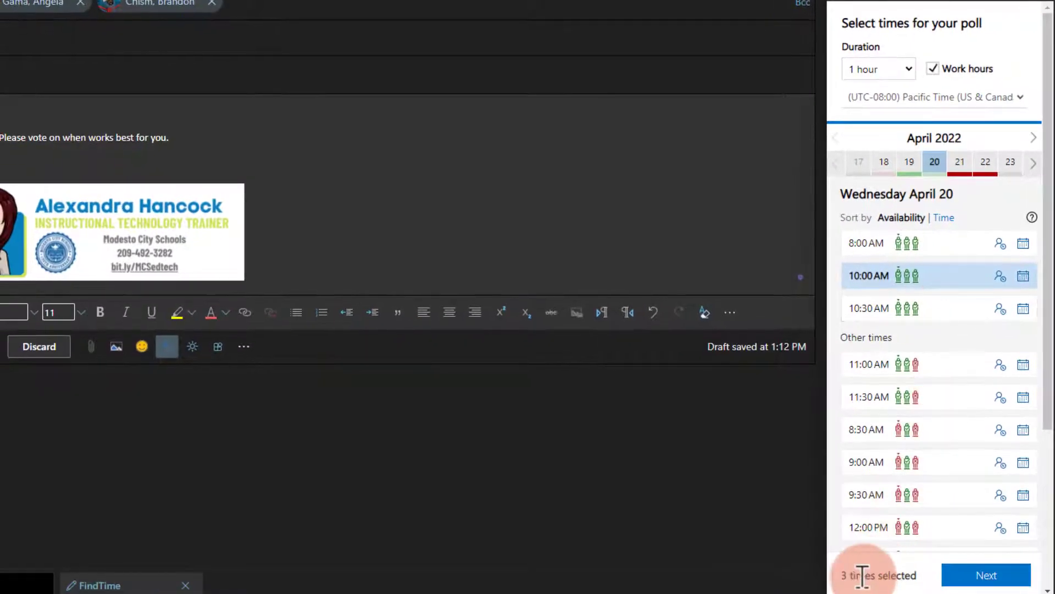
left_click(990, 574)
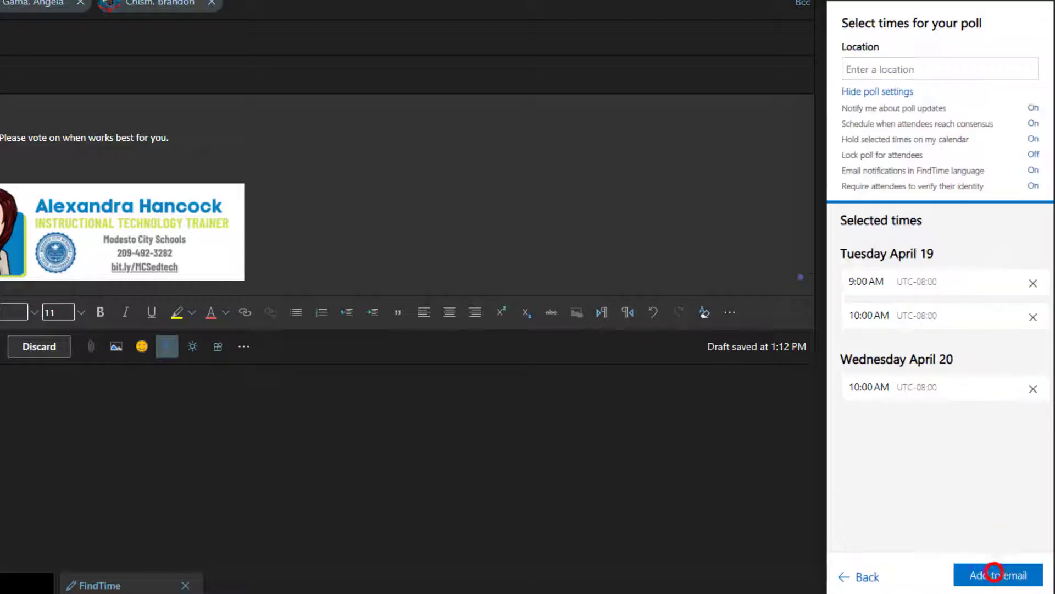
Set the poll location to Hoth Conference Room and turn off the Teams meeting option.
left_click(894, 72)
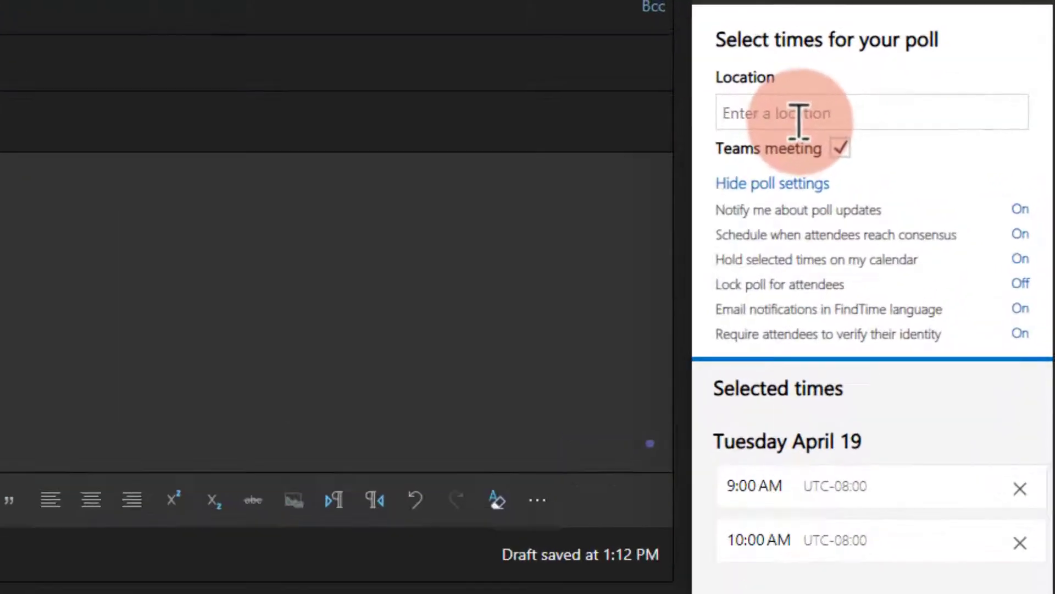
left_click(920, 91)
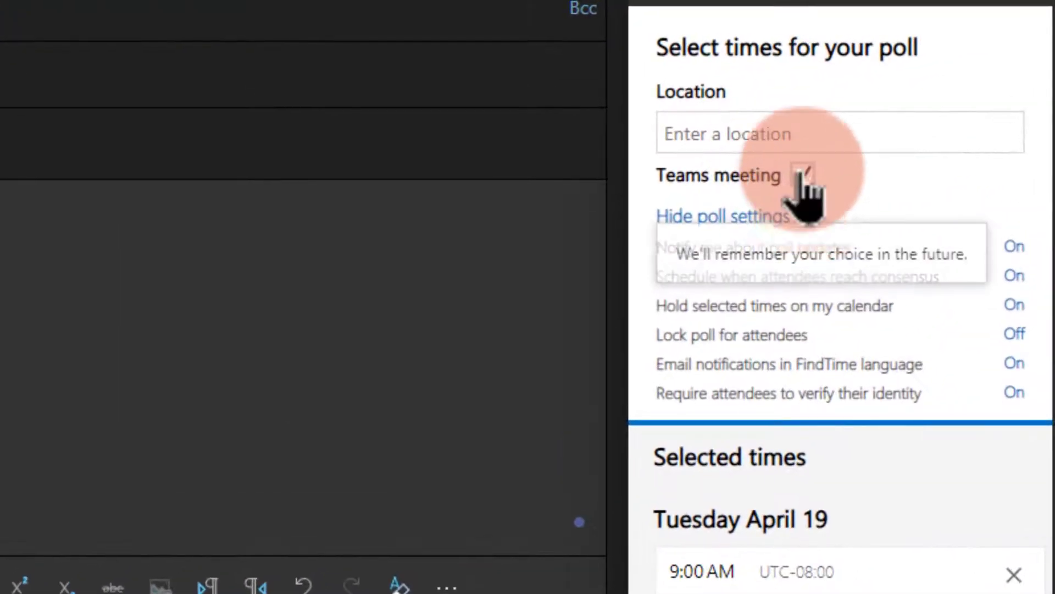
left_click(764, 135)
type("Hoth Conference Room")
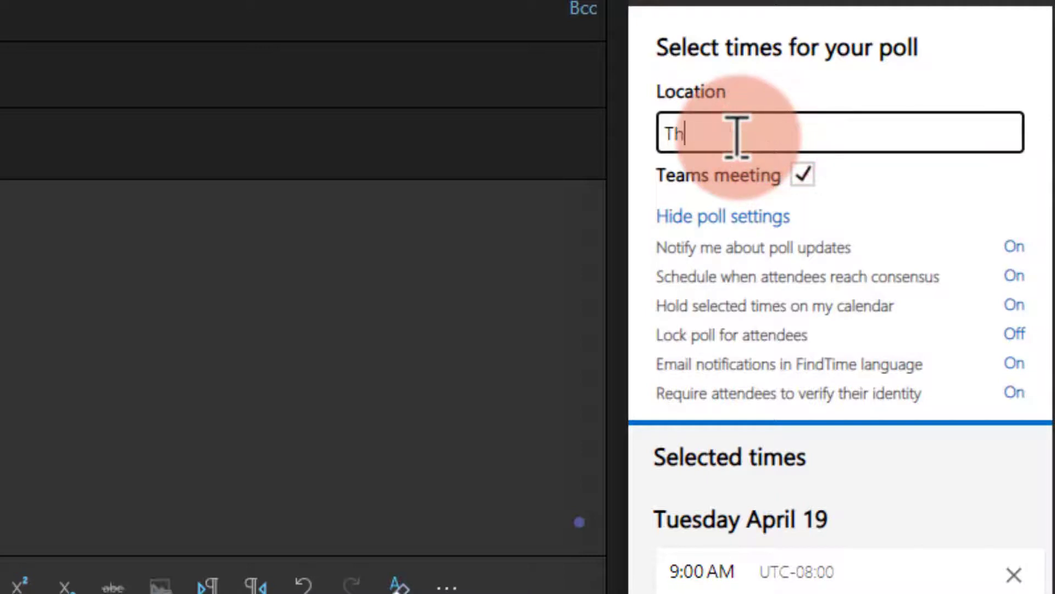
left_click(804, 175)
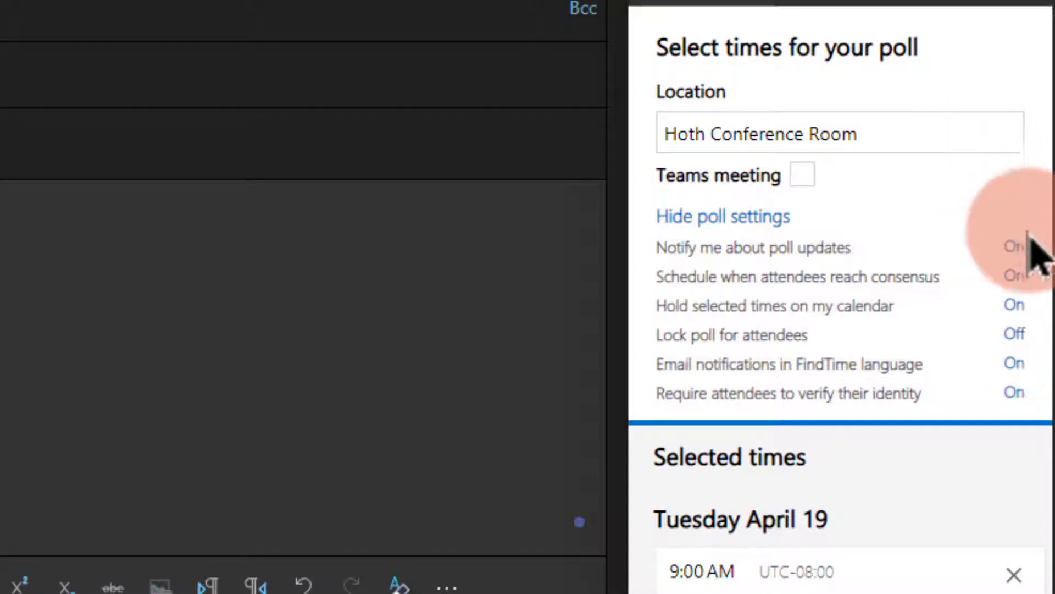
Turn off holding selected times, keep identity verification on, and insert the poll into the email.
left_click(1014, 305)
left_click(1015, 333)
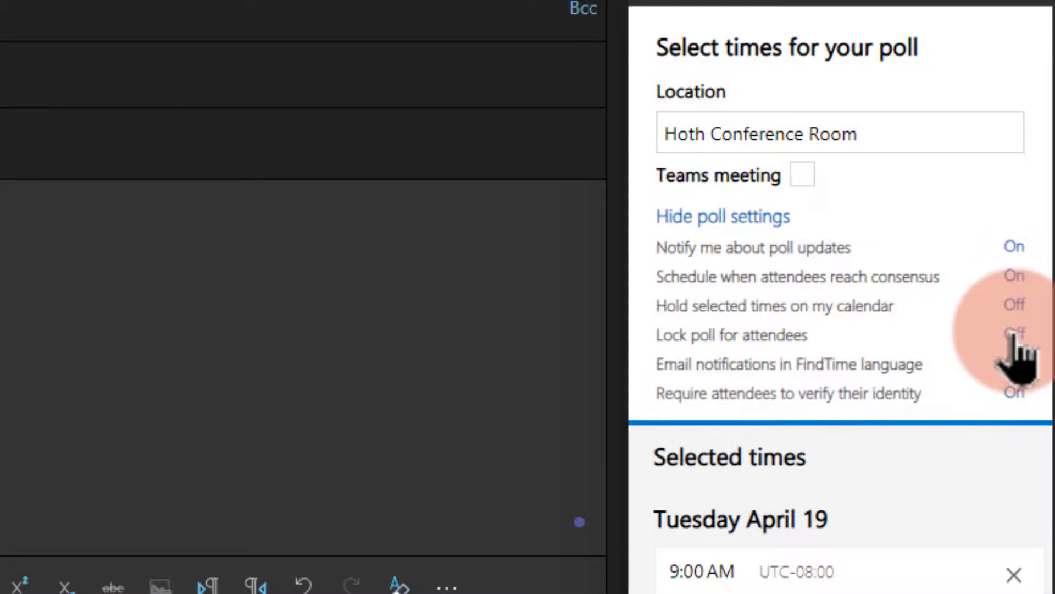
left_click(1014, 393)
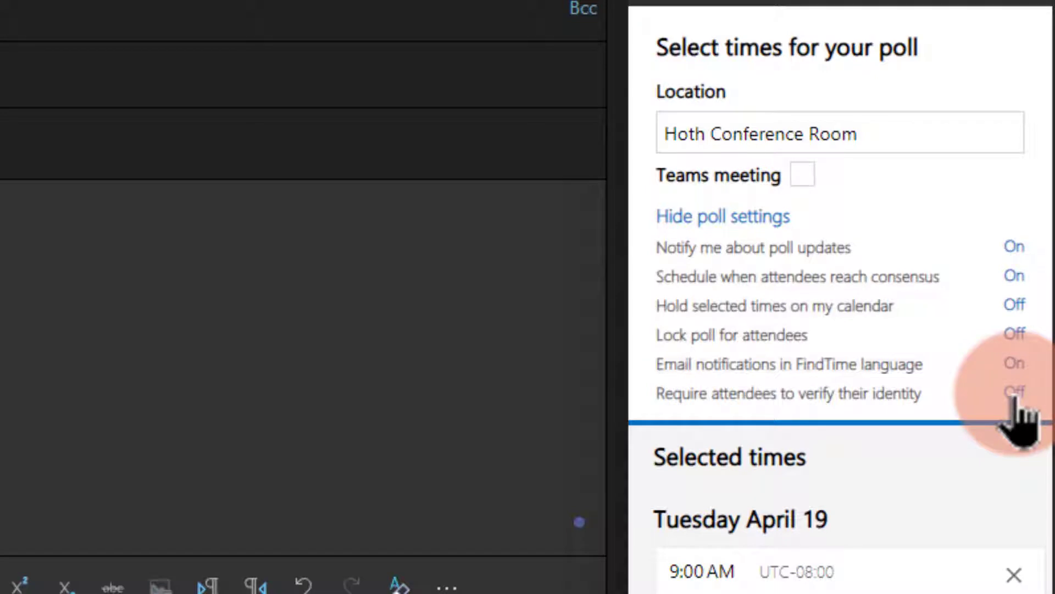
left_click(1014, 393)
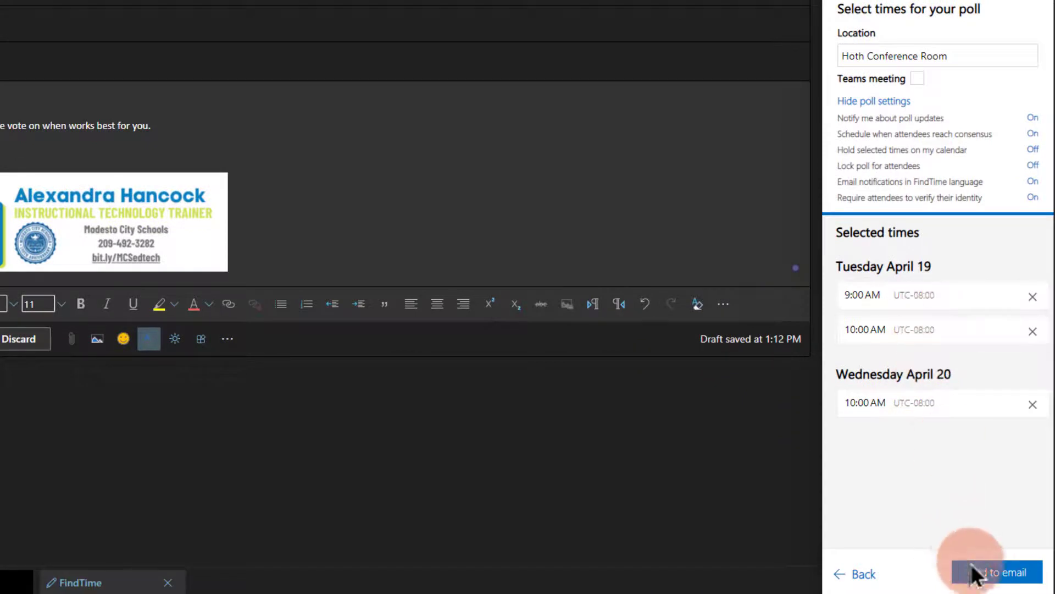
left_click(972, 566)
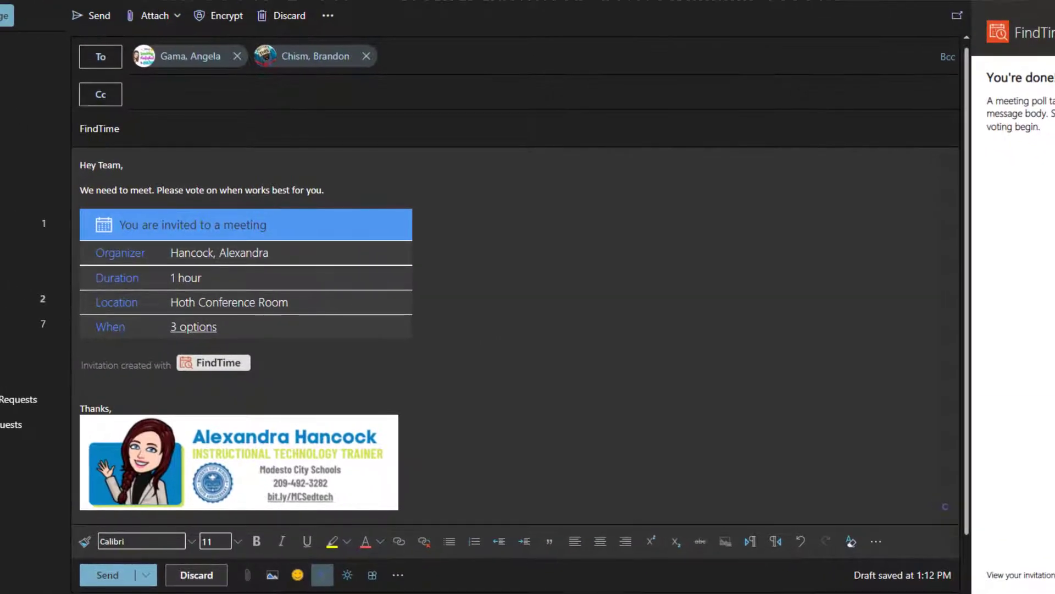
Send the FindTime poll email to both attendees.
left_click(111, 581)
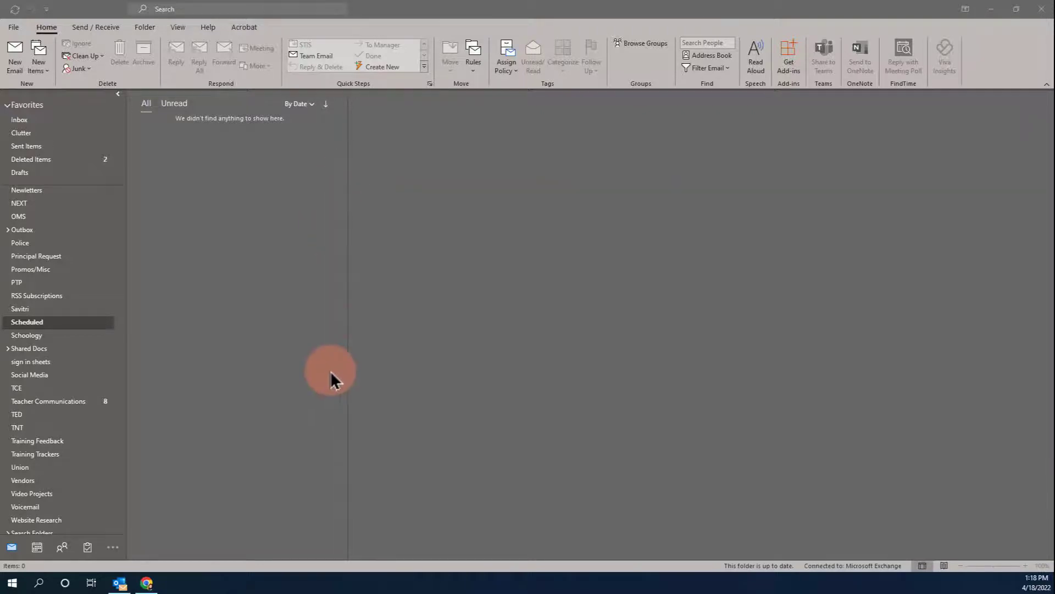
Start a new desktop Outlook email and begin adding attendees by typing 'g' in To.
left_click(12, 50)
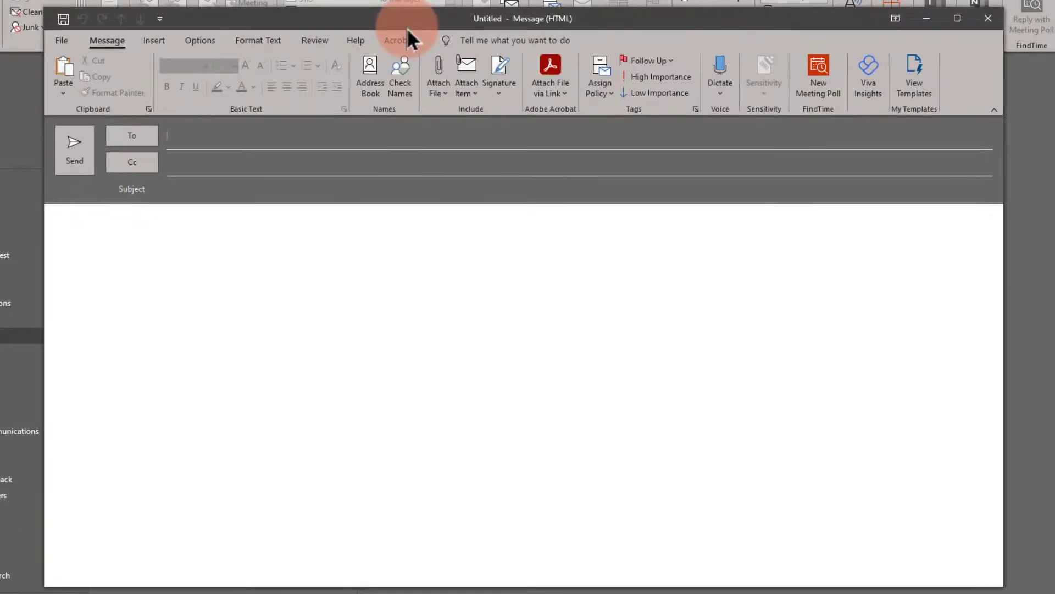
left_click(233, 153)
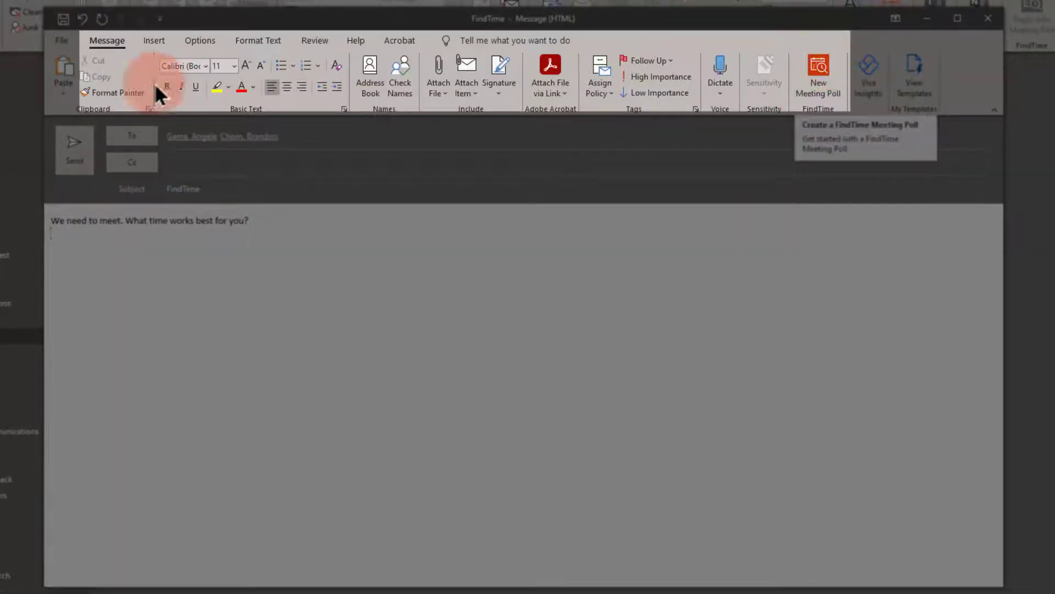
Open a new FindTime meeting poll and set its duration to 45 minutes.
left_click(806, 70)
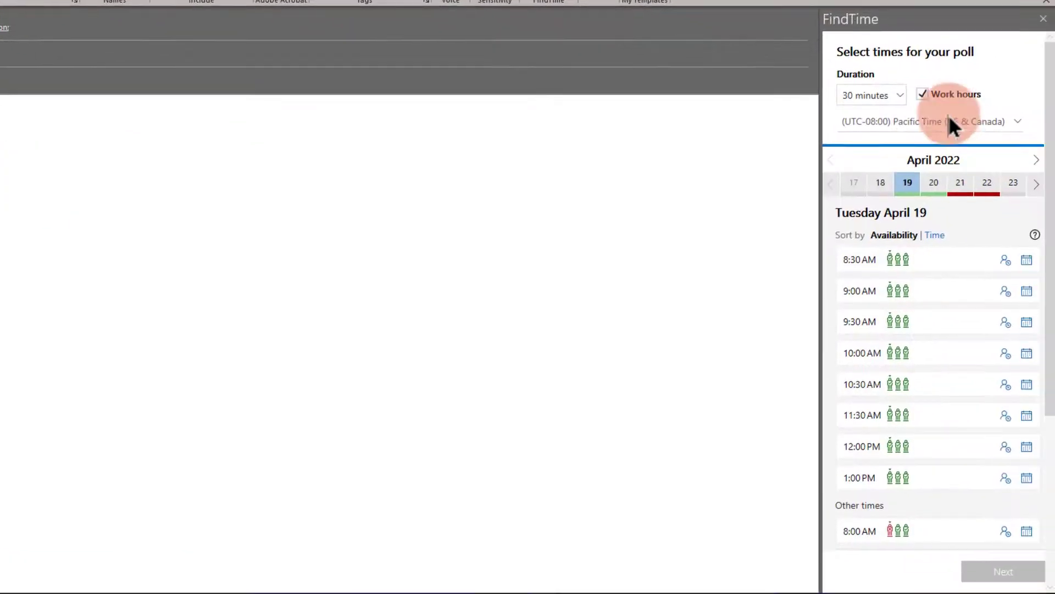
left_click(862, 91)
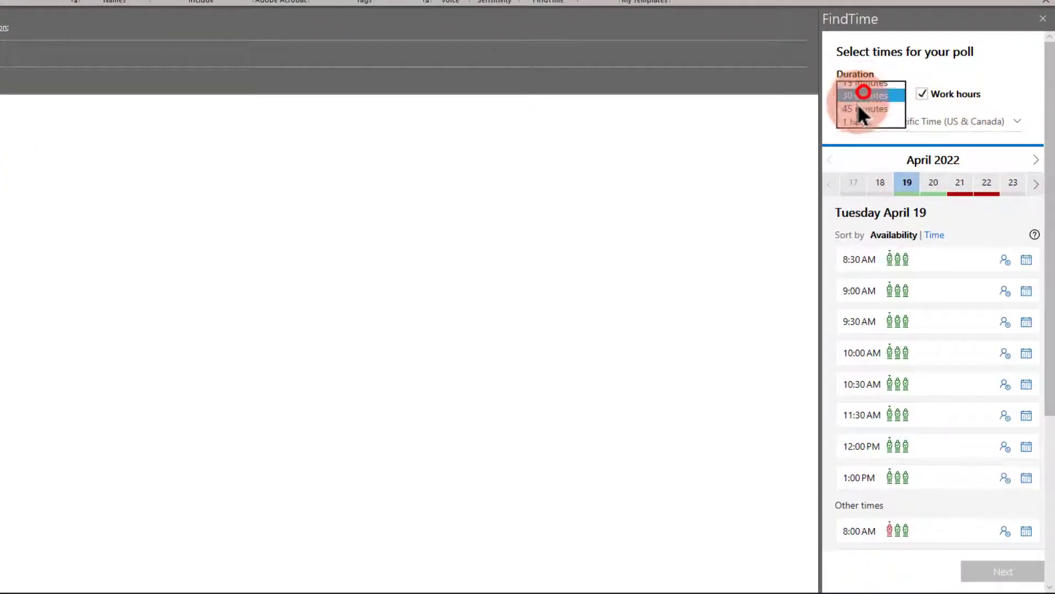
left_click(876, 122)
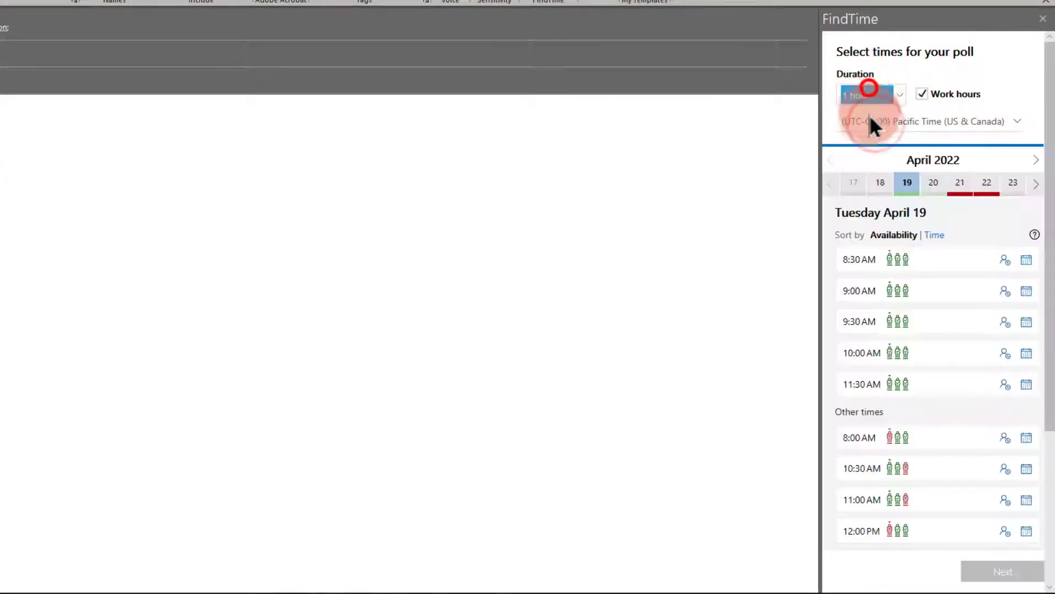
left_click(873, 97)
left_click(862, 81)
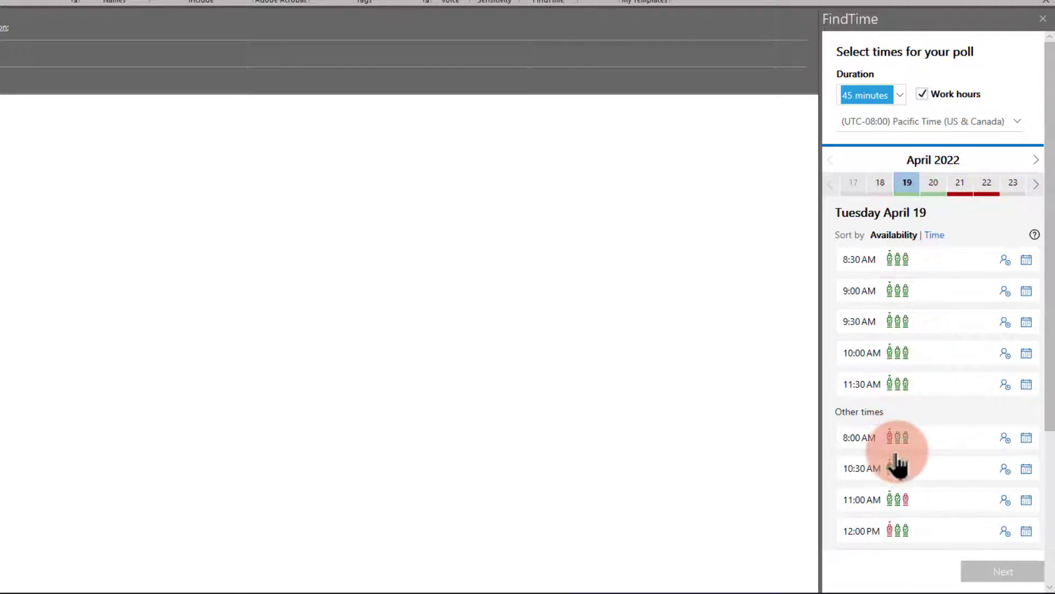
Offer Tuesday April 19 at 9:30 AM and Wednesday April 20 at 11:00 AM.
left_click(901, 324)
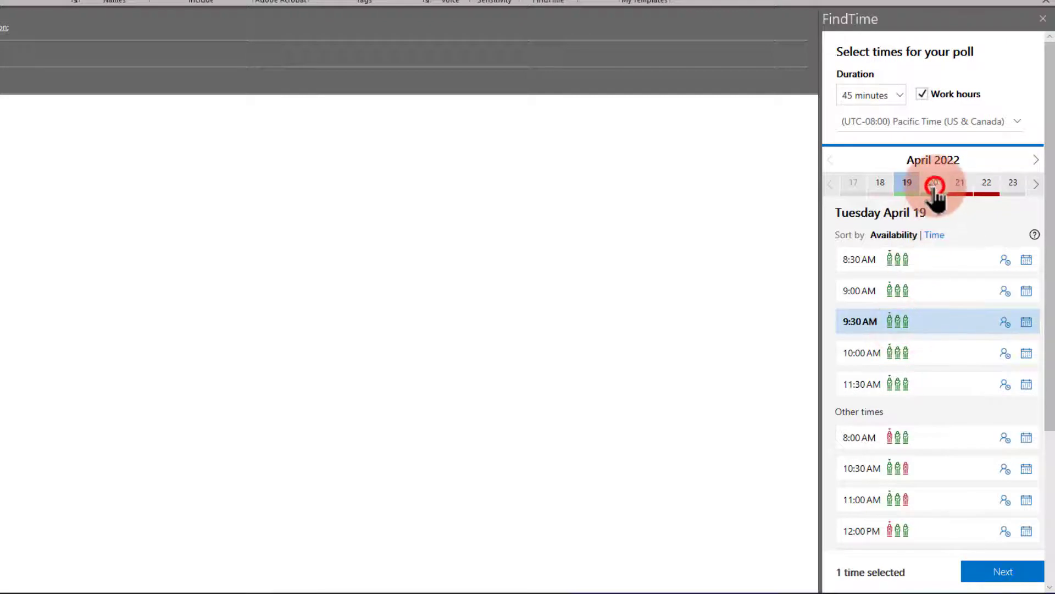
left_click(934, 184)
left_click(919, 354)
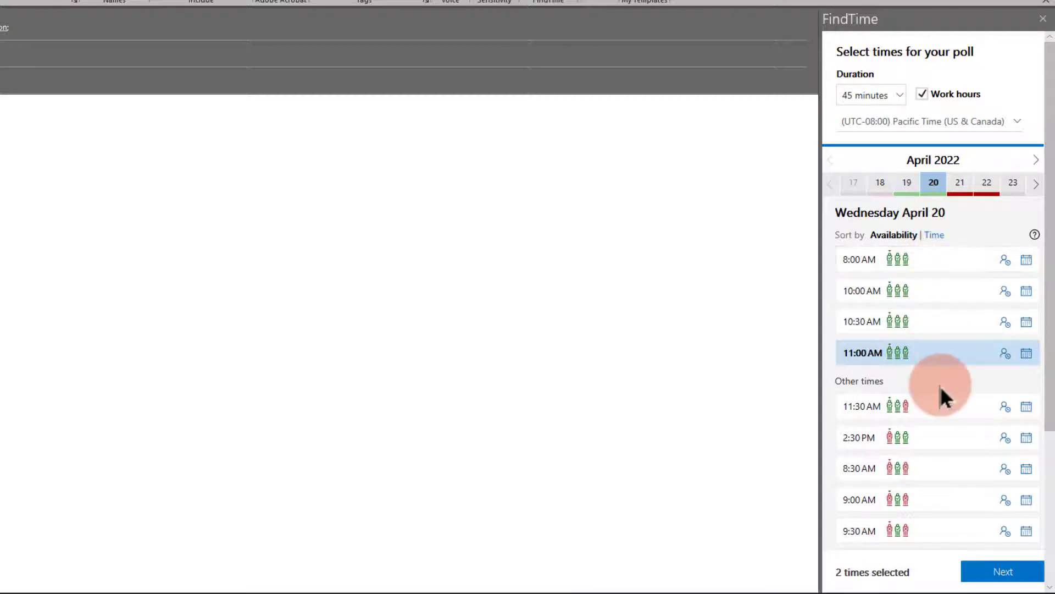
left_click(982, 573)
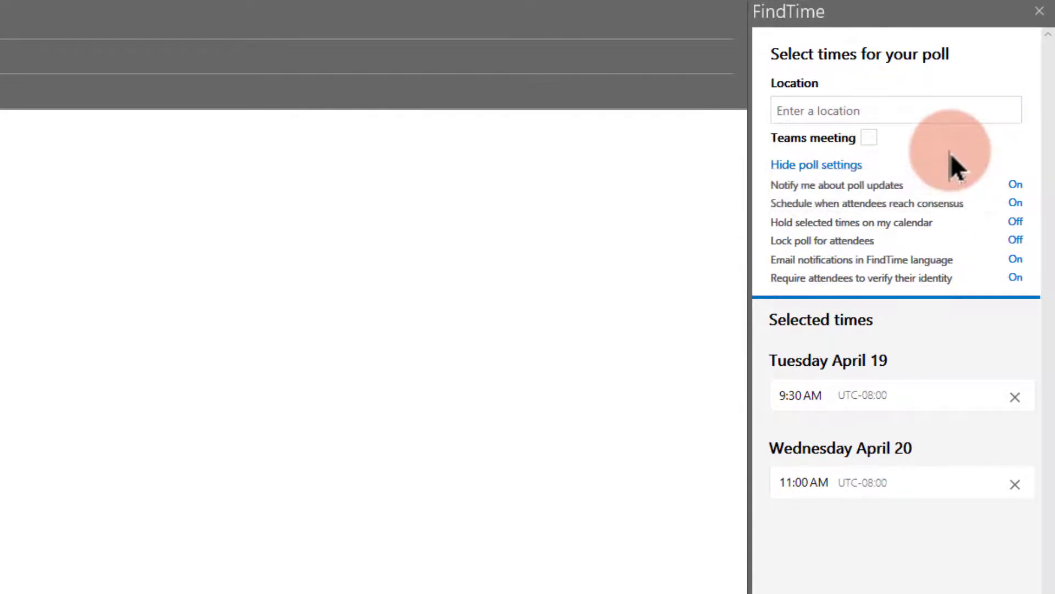
Make it a Teams meeting, disable FindTime-language notifications and verification, and insert the poll.
left_click(868, 138)
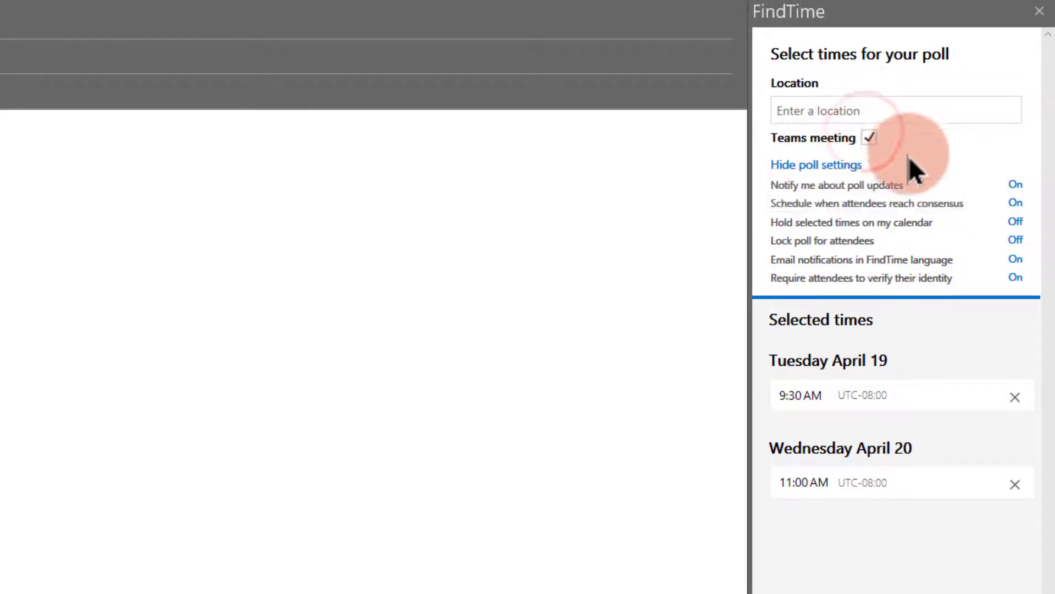
left_click(1016, 257)
left_click(1016, 275)
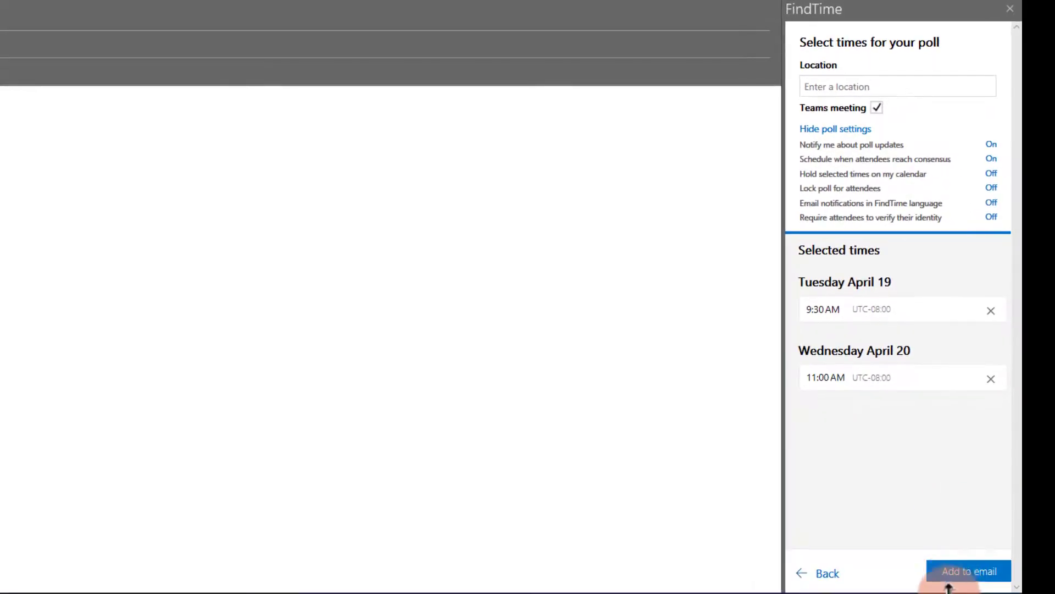
left_click(955, 569)
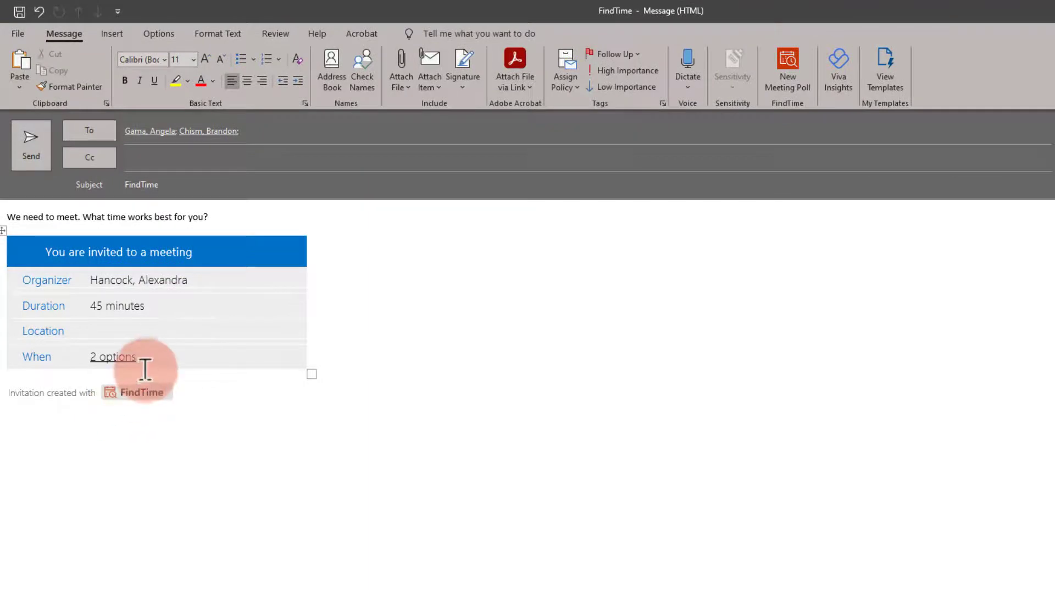
Send the poll email, then open its FindTime voting page from Sent Items.
left_click(31, 156)
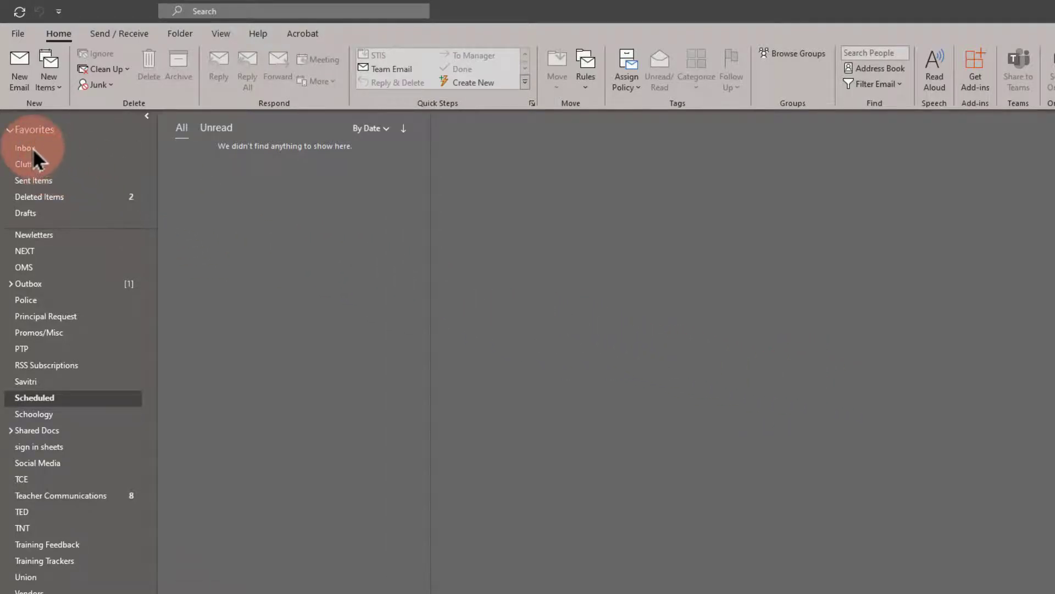
left_click(30, 183)
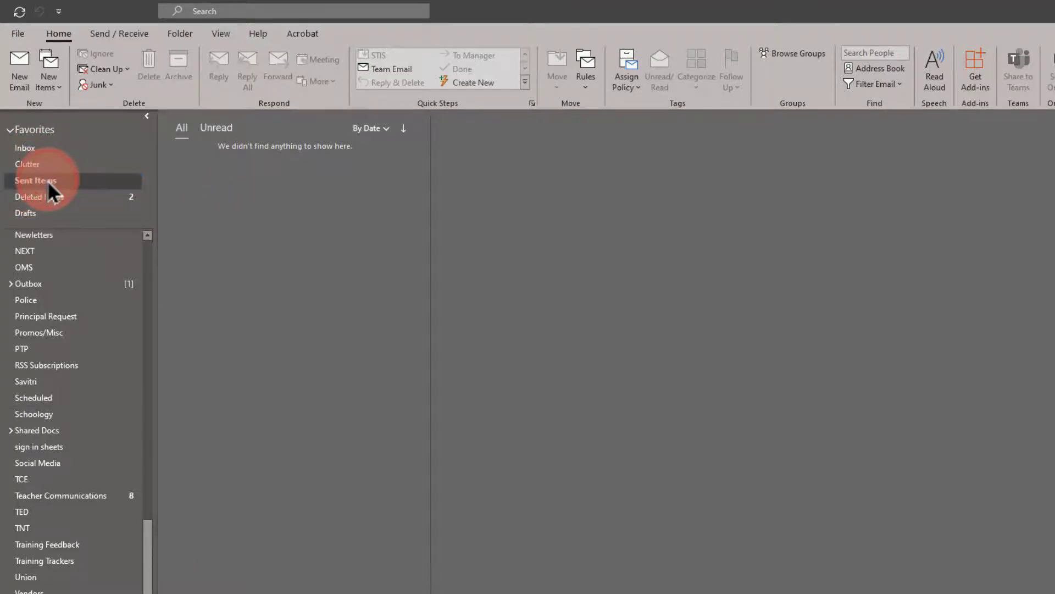
left_click(292, 183)
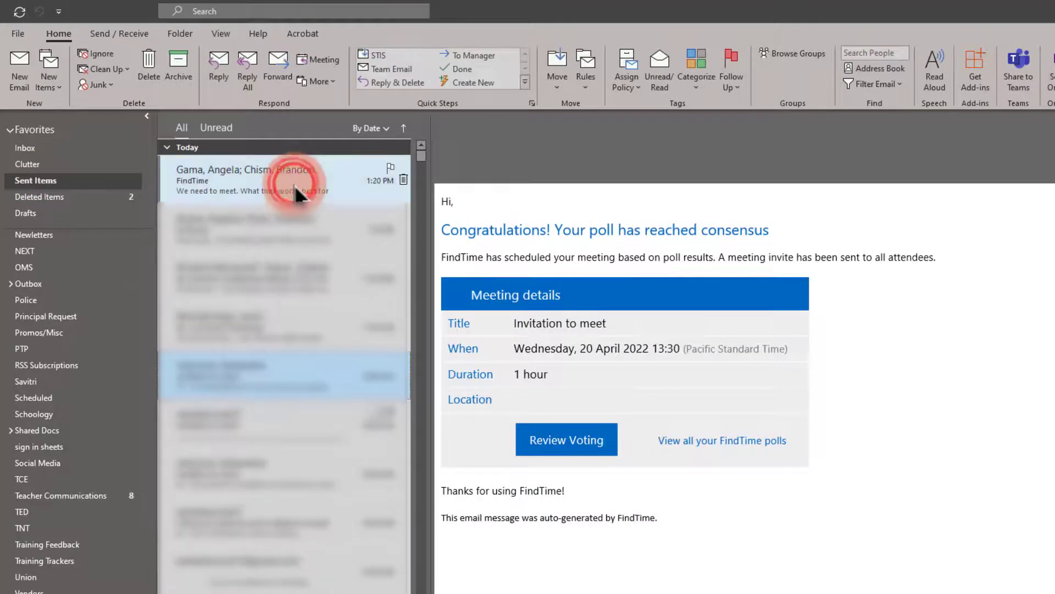
left_click(171, 162)
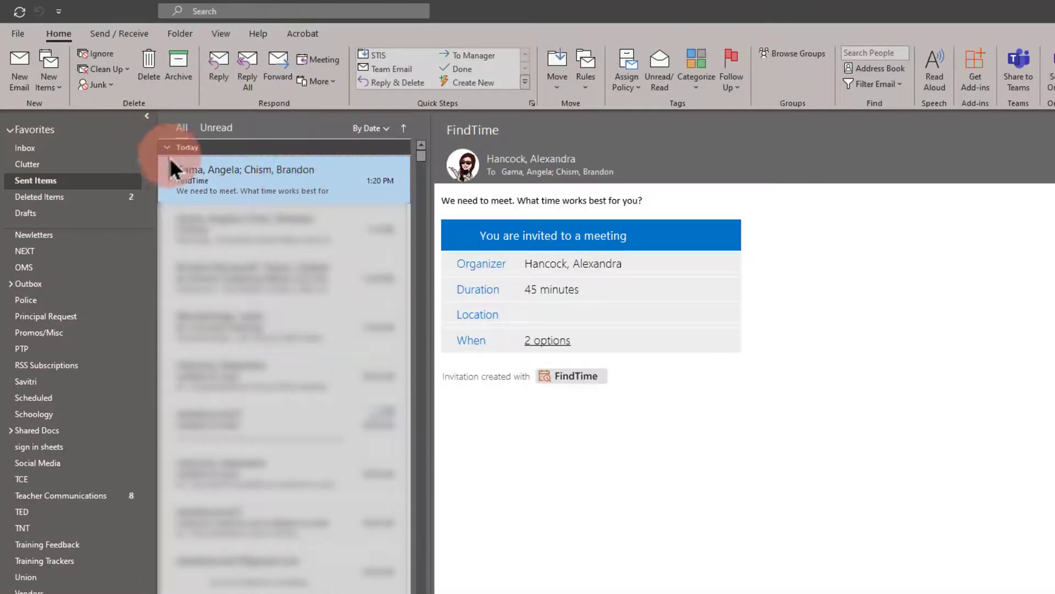
left_click(536, 337)
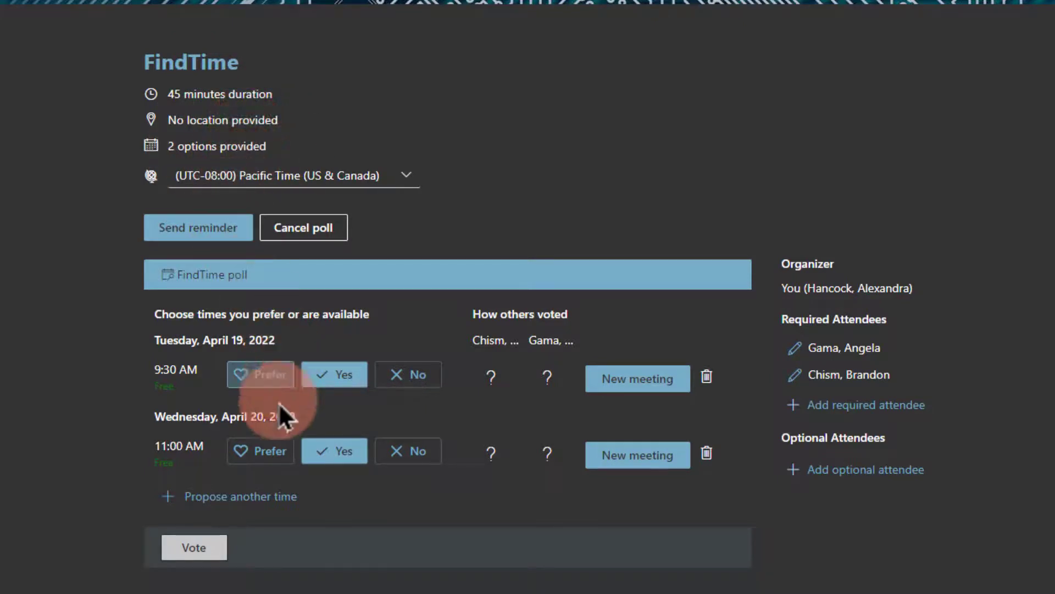
Mark Wednesday 11:00 AM as available and preferred, then submit the votes.
left_click(333, 460)
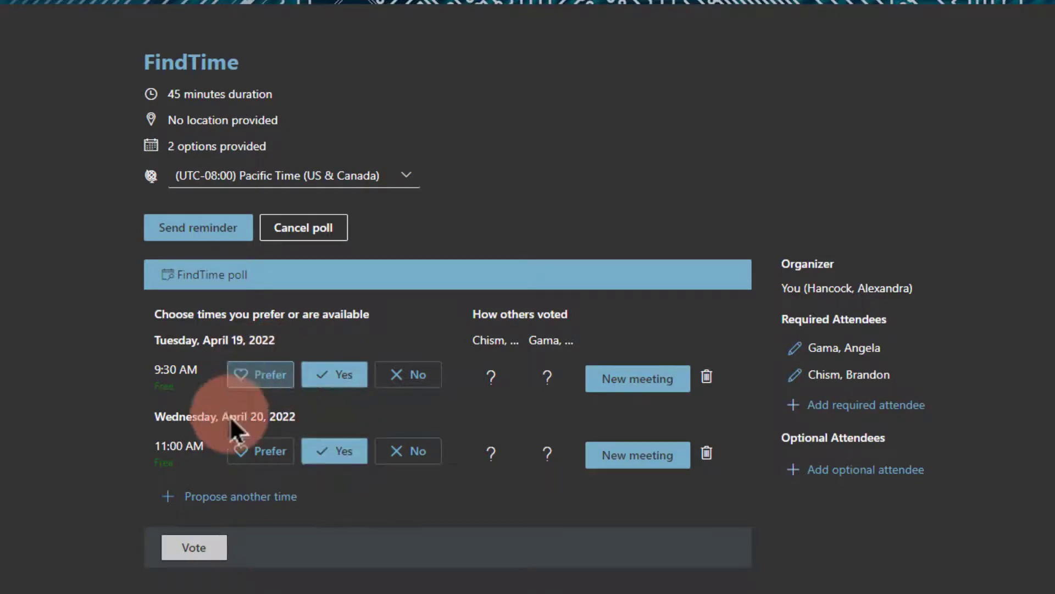
left_click(251, 462)
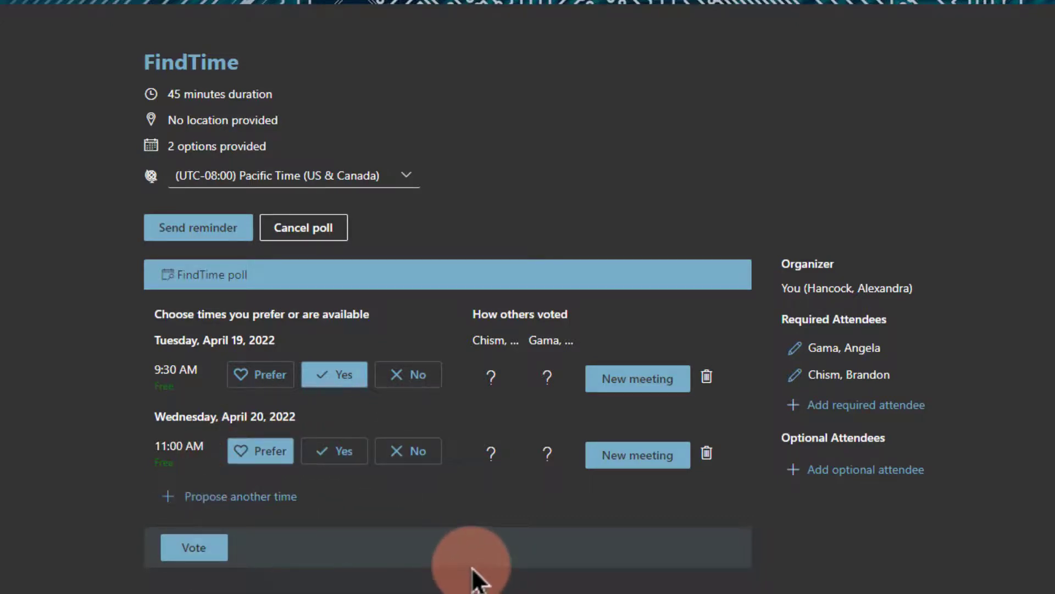
left_click(190, 548)
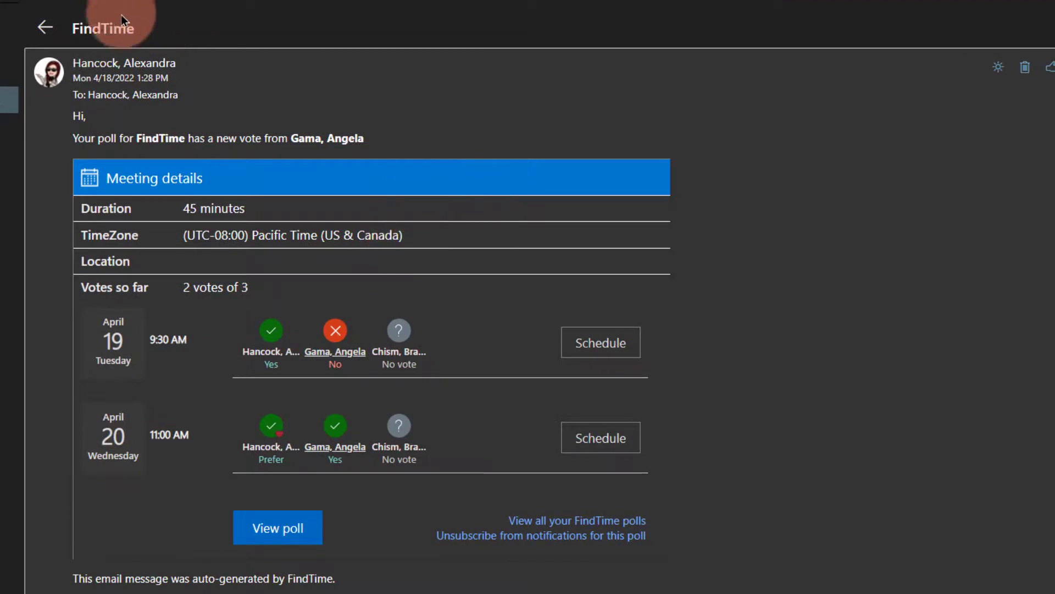
Scroll through the FindTime vote notification email to review the votes.
scroll(380, 162, "down", 3)
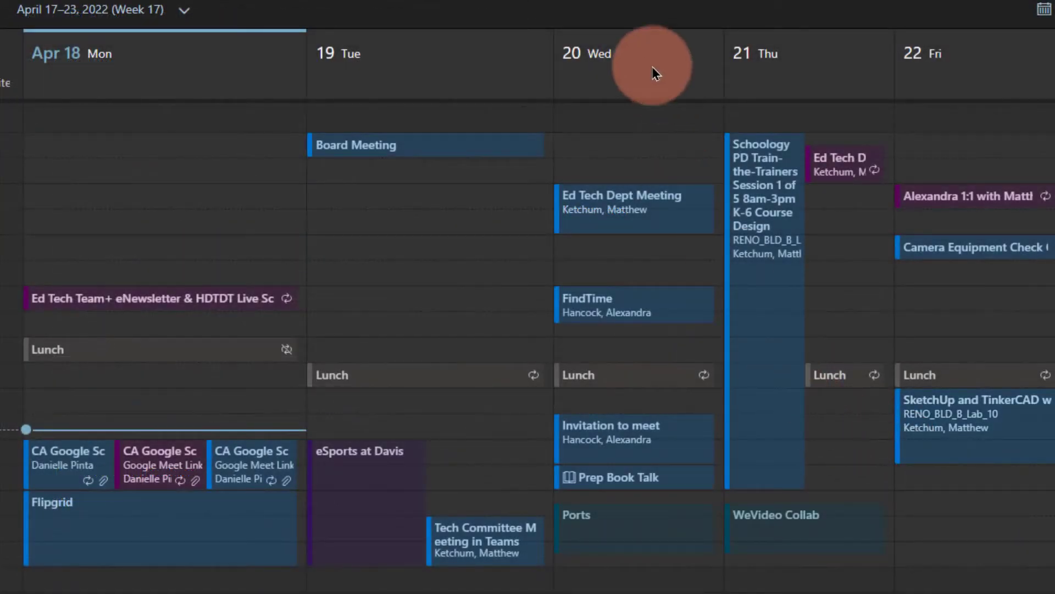
Open the Wednesday April 20 FindTime event (11:00–11:45 AM) to view its Teams meeting details.
left_click(610, 309)
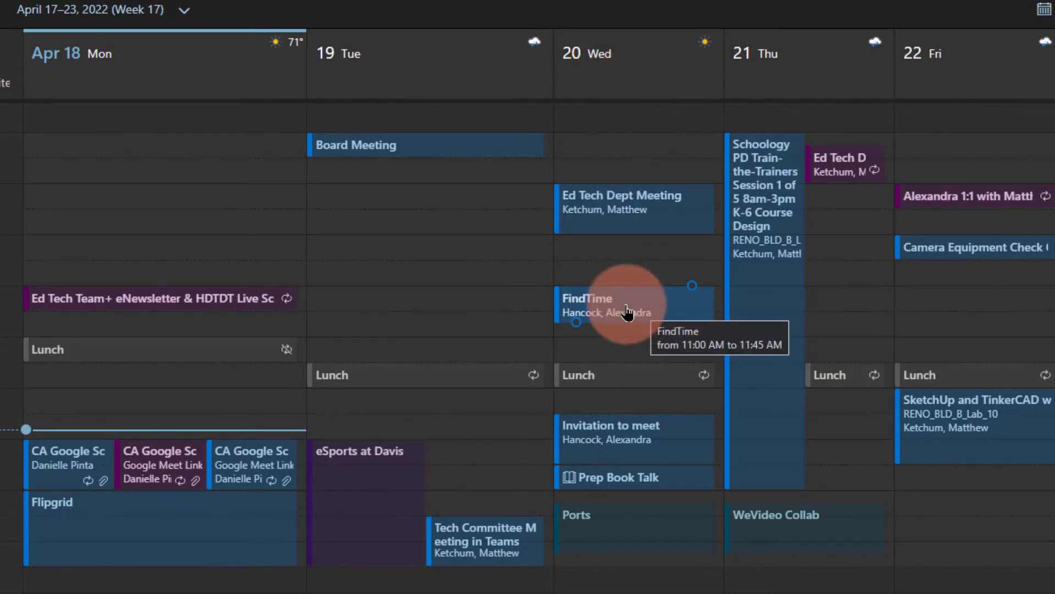
left_click(627, 308)
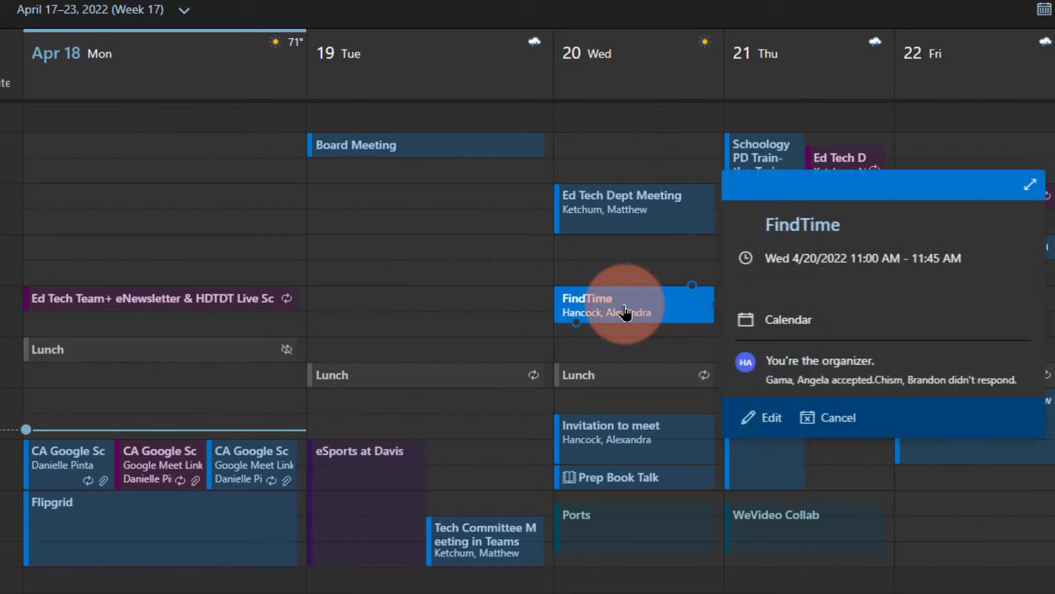
left_click(1032, 184)
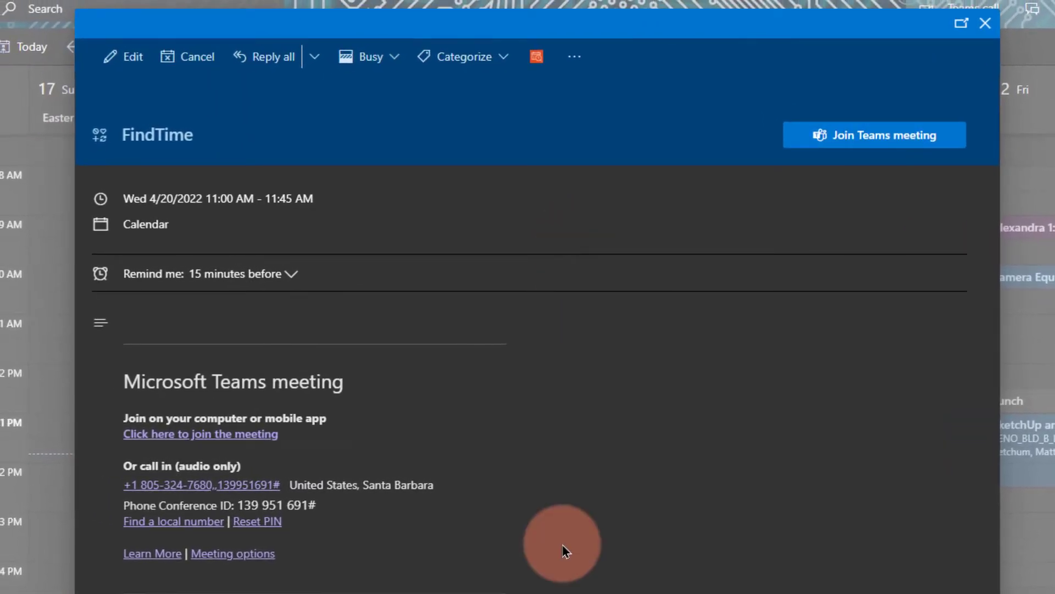